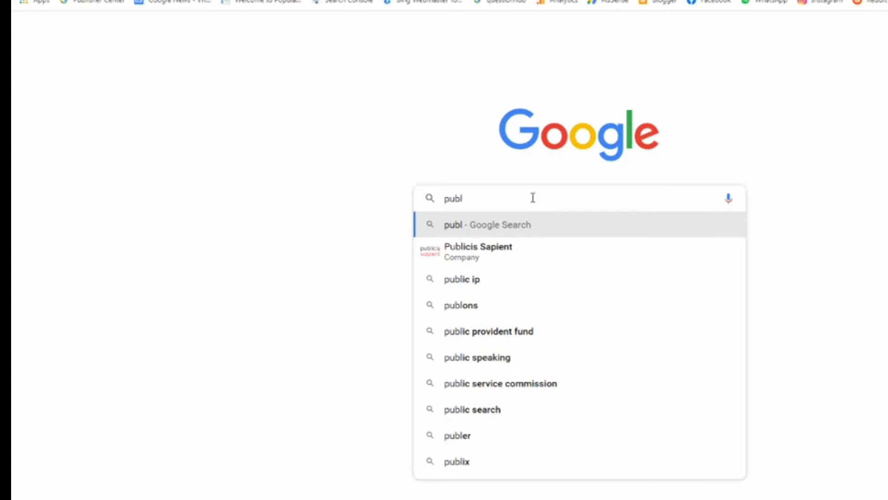
# - Search Google for "publisher center" and open the Google Publisher Center site
pyautogui.write('ish')
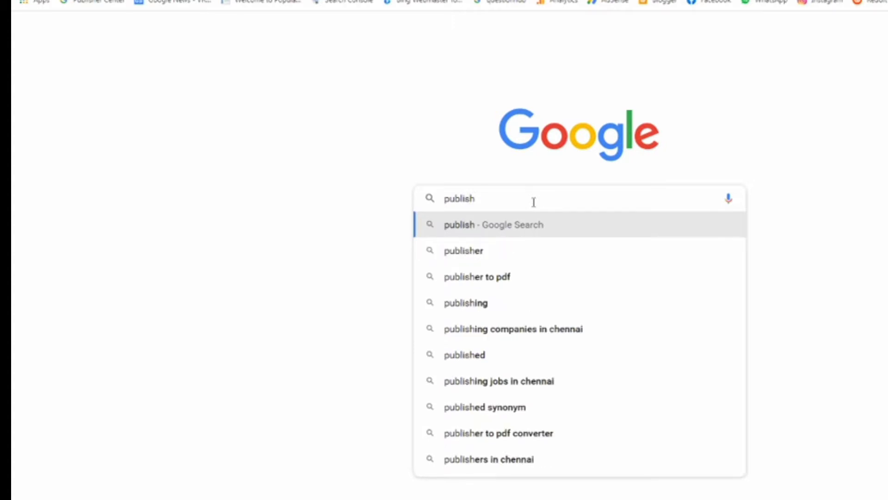
pyautogui.write('er ')
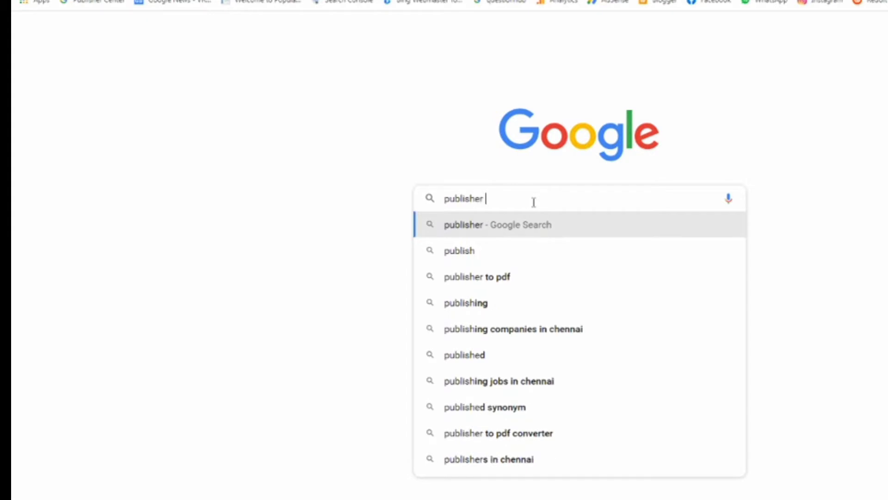
pyautogui.write('center')
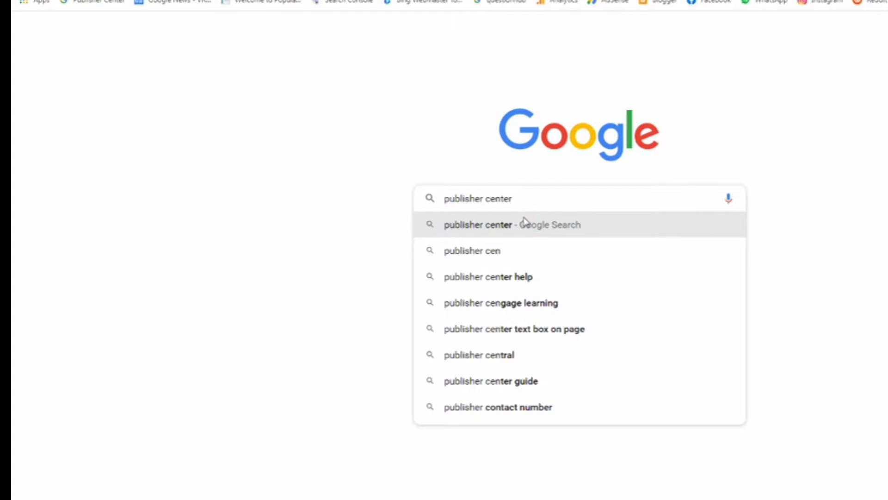
pyautogui.press('Return')
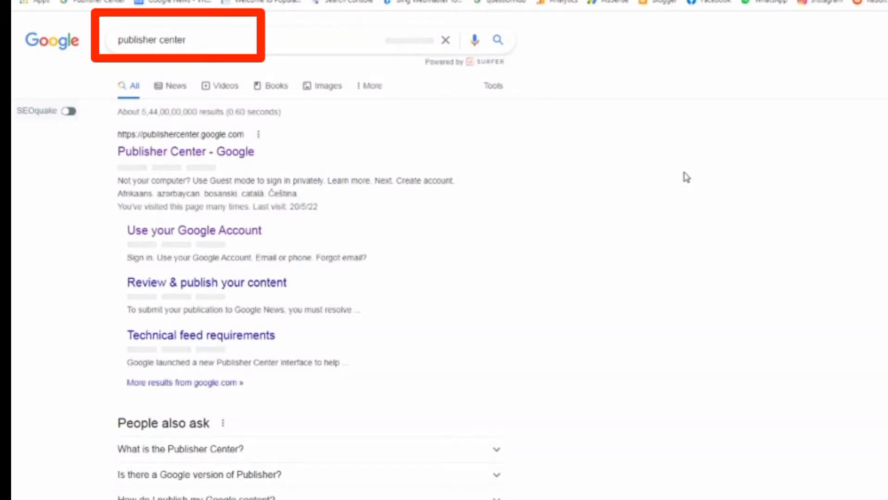
pyautogui.click(183, 154)
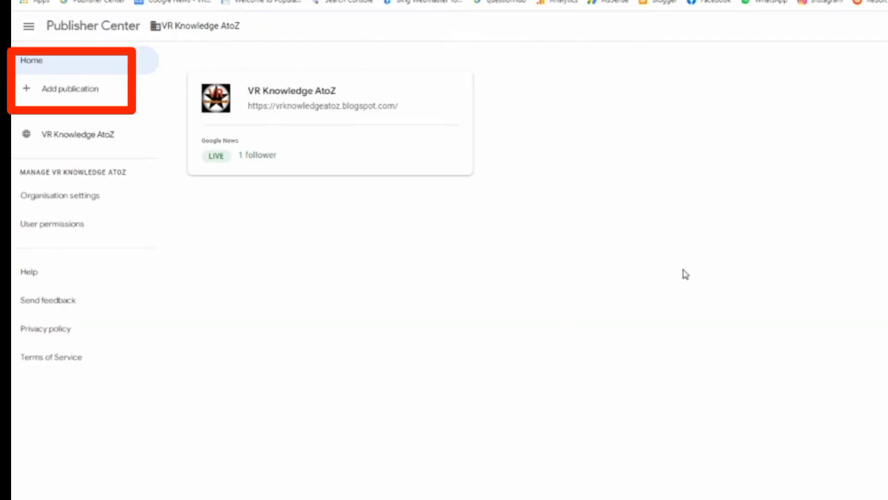
pyautogui.click(75, 89)
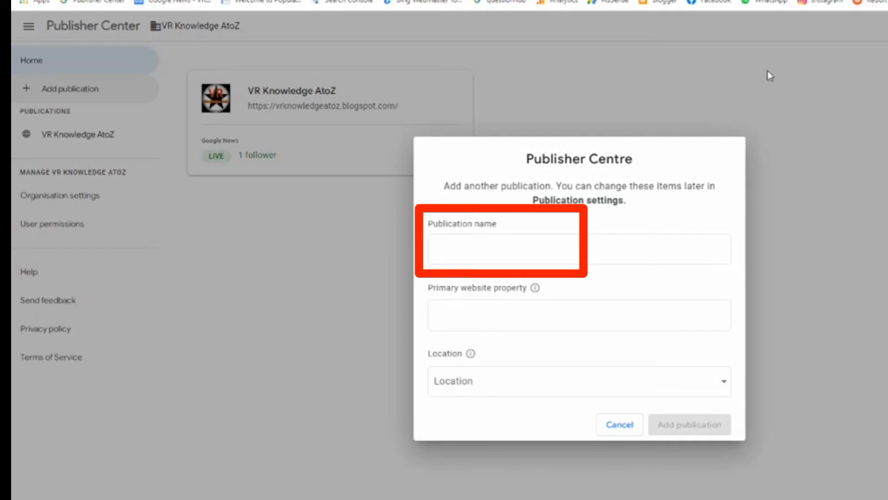
pyautogui.write('VR T')
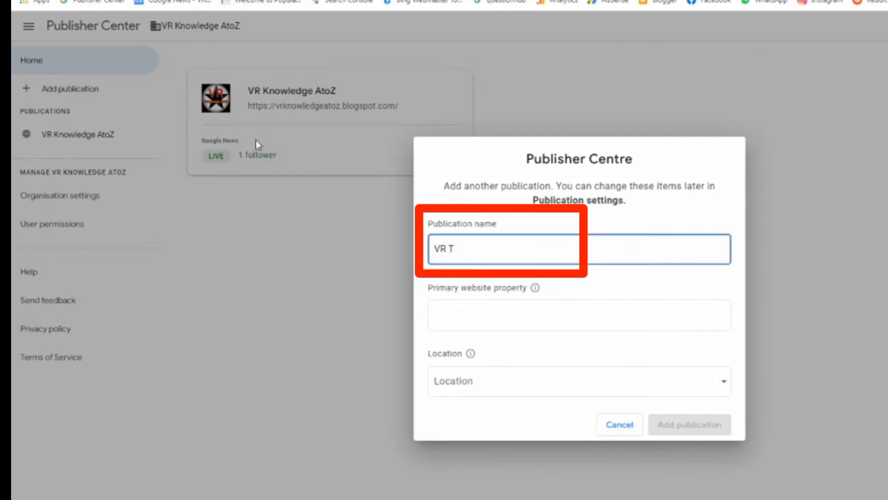
pyautogui.write('utoria')
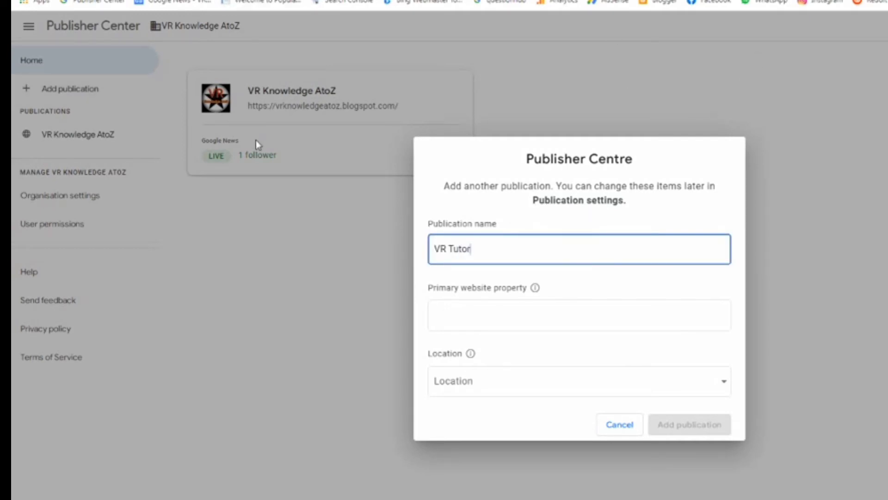
pyautogui.write('l')
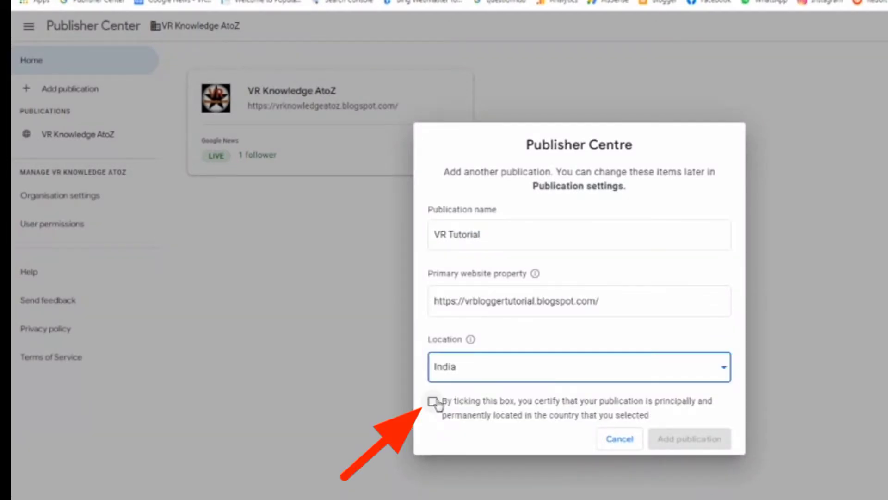
pyautogui.click(432, 401)
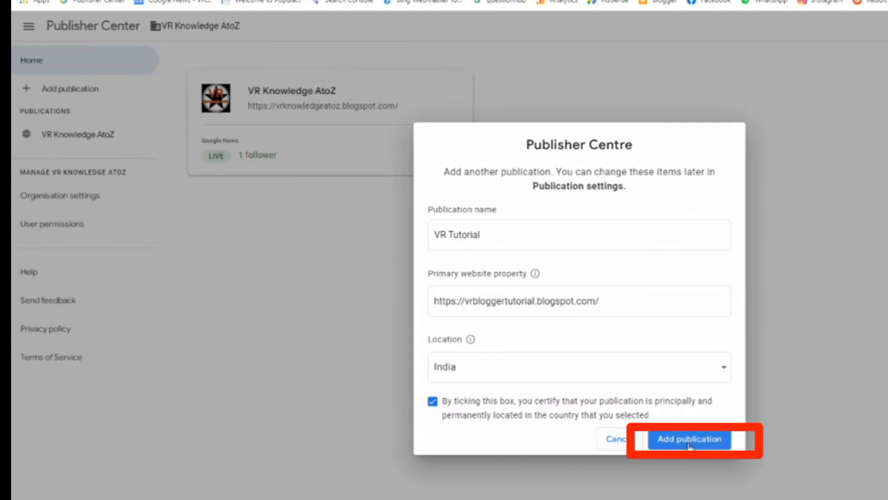
pyautogui.click(689, 444)
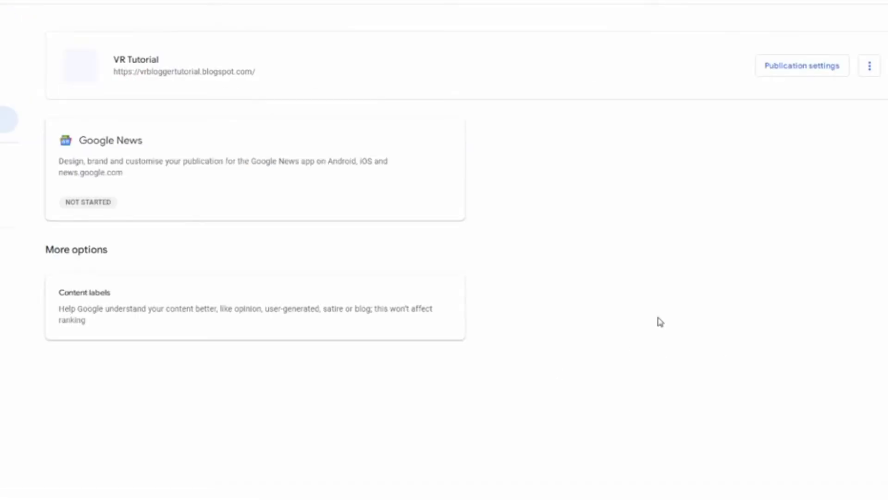
# - Open the VR Tutorial publication settings and choose its primary language
pyautogui.click(802, 69)
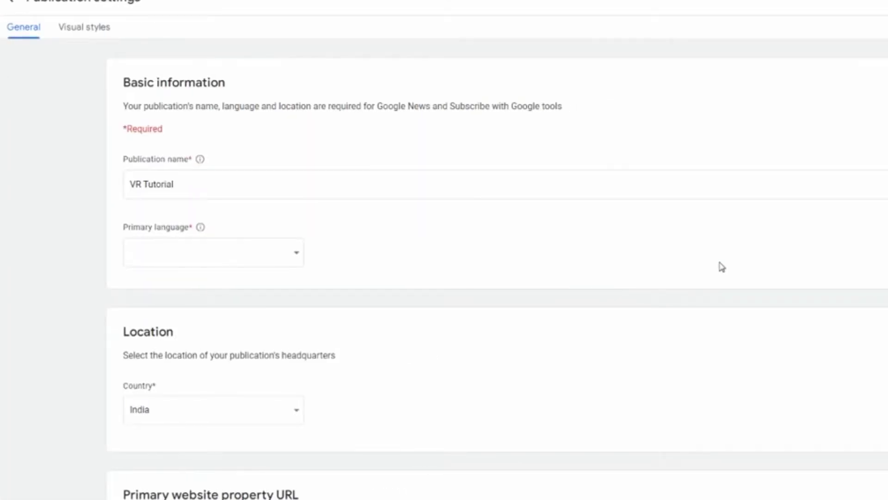
pyautogui.scroll(-3, 722, 267)
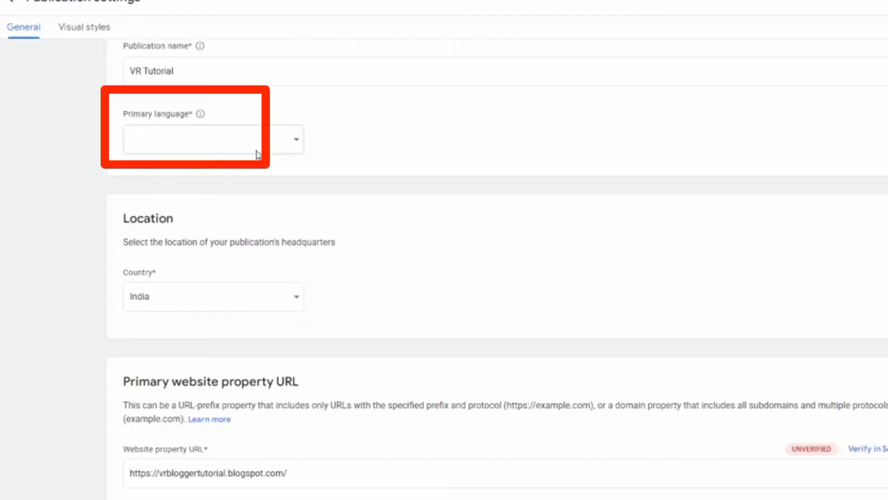
pyautogui.click(297, 140)
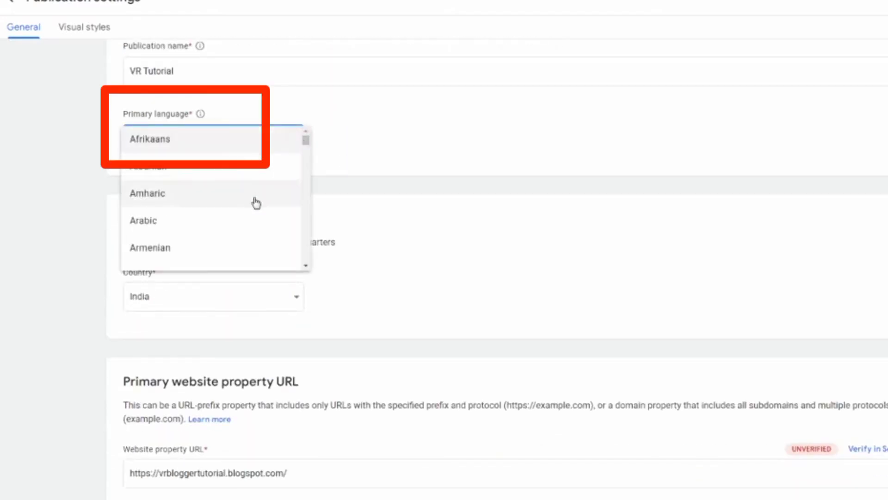
pyautogui.scroll(-15, 256, 204)
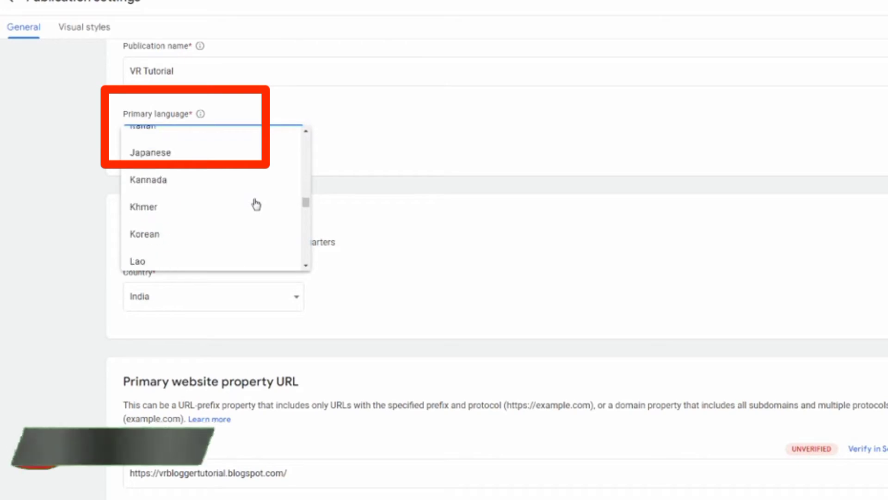
pyautogui.scroll(-15, 255, 203)
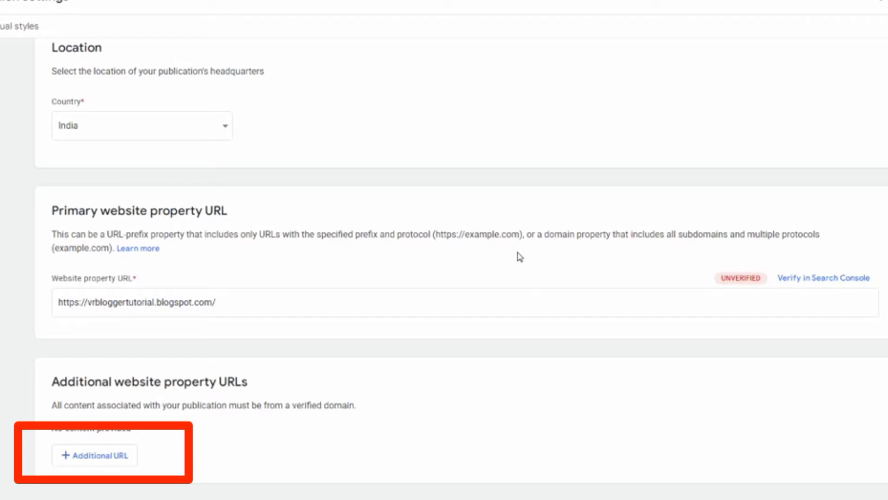
# - Create a new contact for the publication and fill in the contact's e-mail address
pyautogui.scroll(-4, 102, 401)
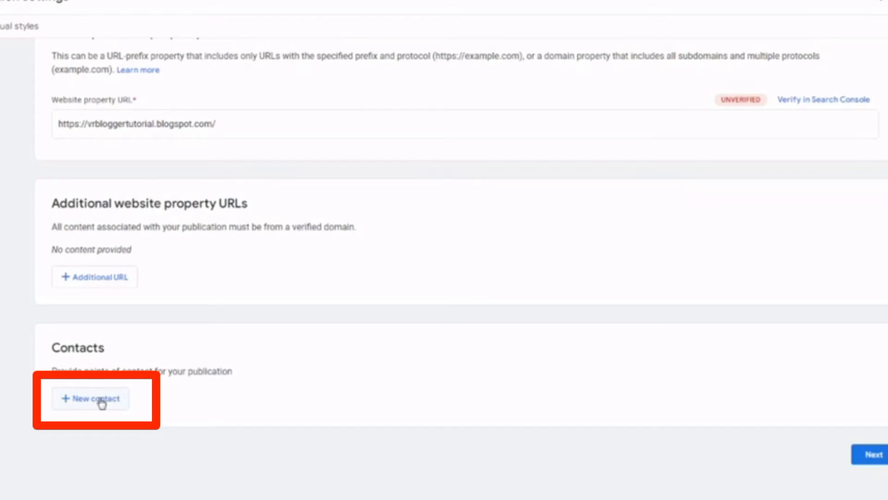
pyautogui.click(101, 399)
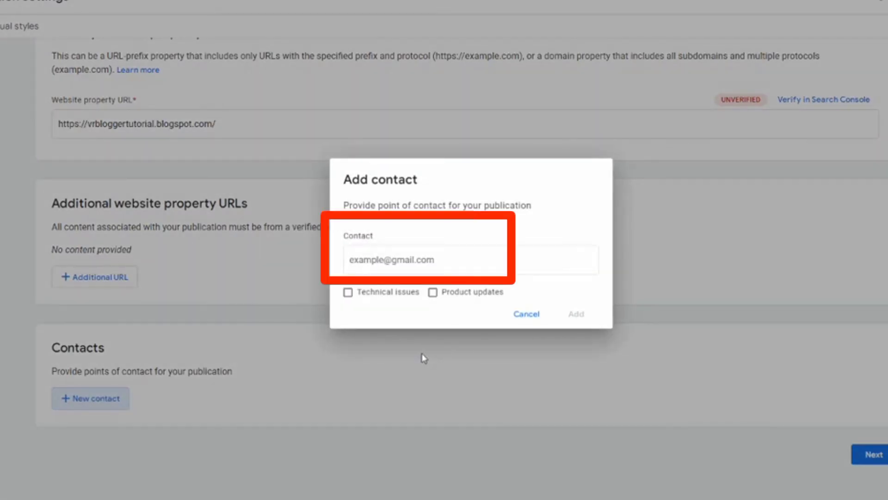
pyautogui.click(409, 260)
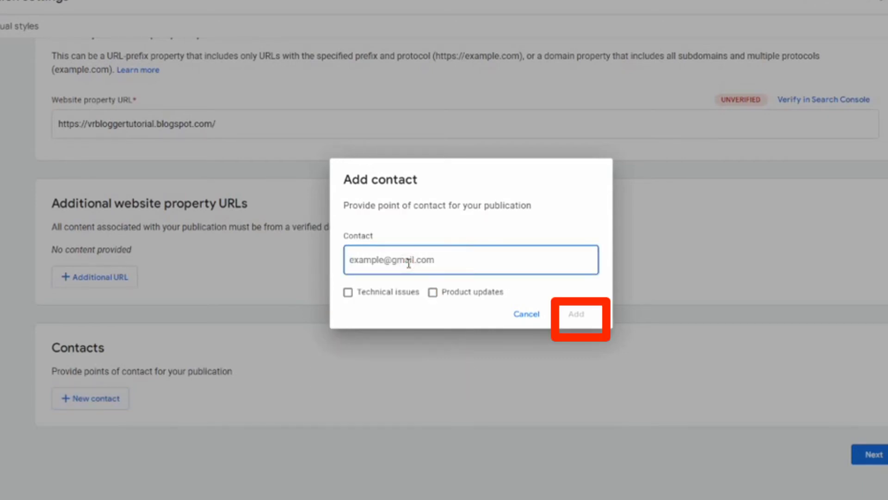
pyautogui.write('vin')
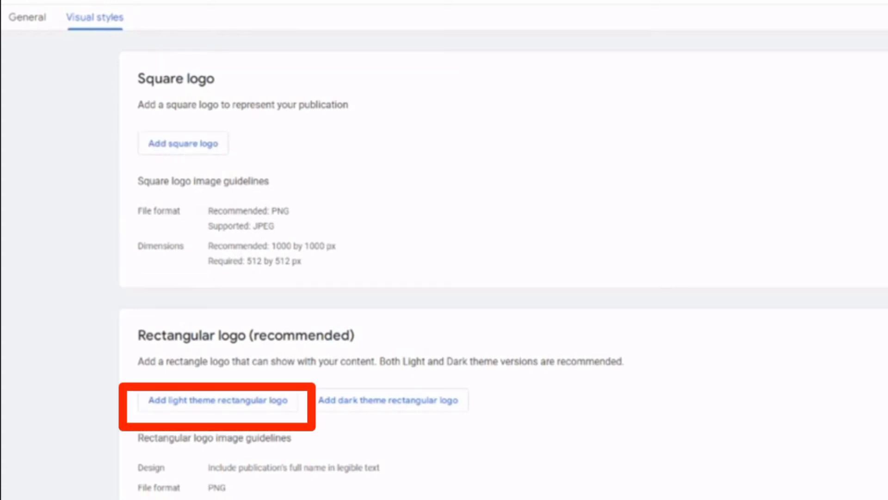
# - Review the rectangular logo guidelines and font options in the visual styles, and return to the publication overview
pyautogui.scroll(-6, 158, 494)
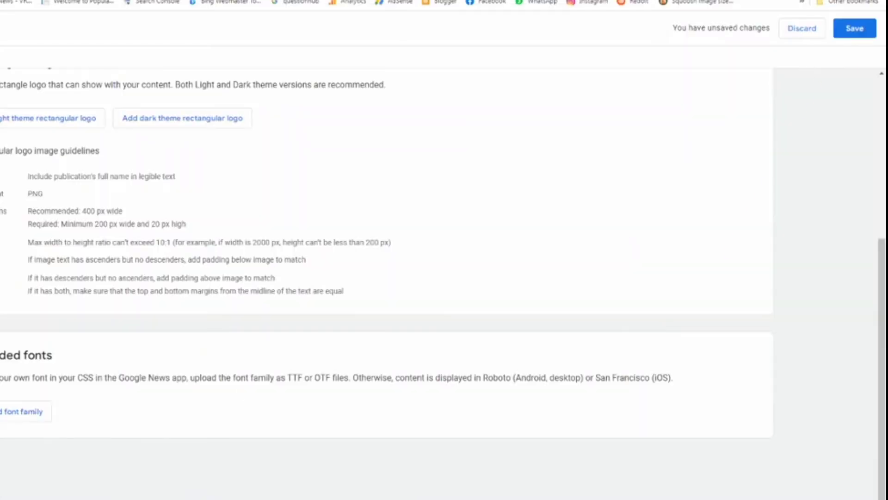
pyautogui.click(157, 492)
pyautogui.scroll(-10, 395, 333)
pyautogui.click(397, 337)
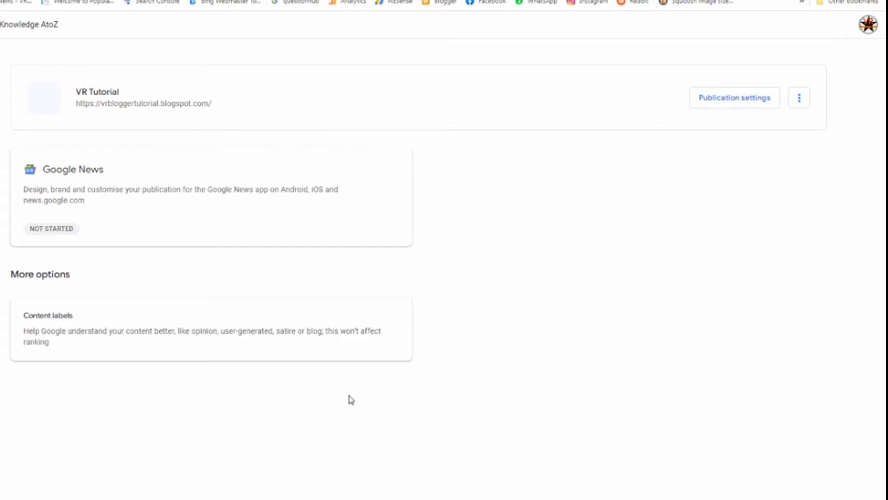
# - Open the Google News setup of VR Tutorial and set the publication category to Science & Technology
pyautogui.click(103, 189)
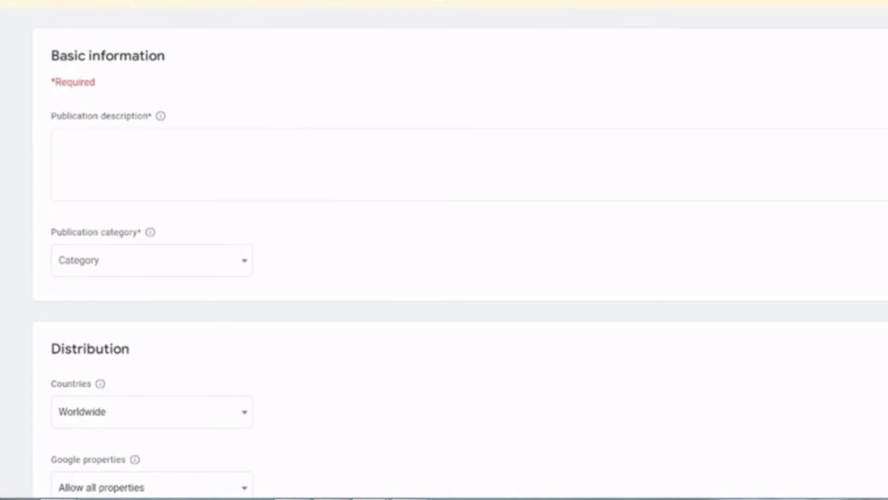
pyautogui.click(242, 261)
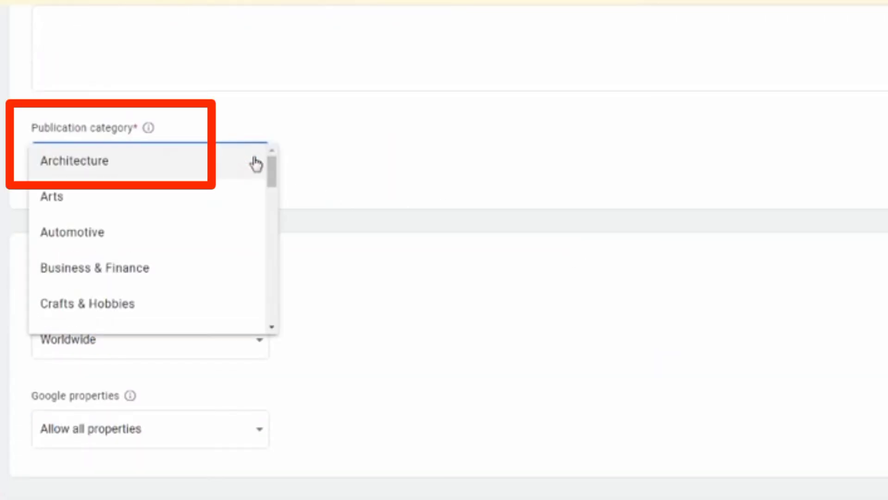
pyautogui.moveTo(274, 184); pyautogui.dragTo(289, 273)
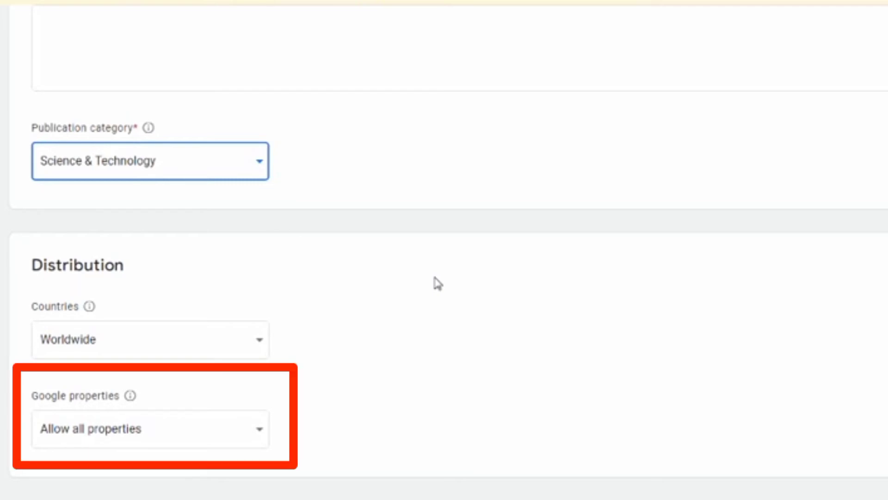
# - Set the distribution to Allow all properties and start a new content section for the publication
pyautogui.click(256, 425)
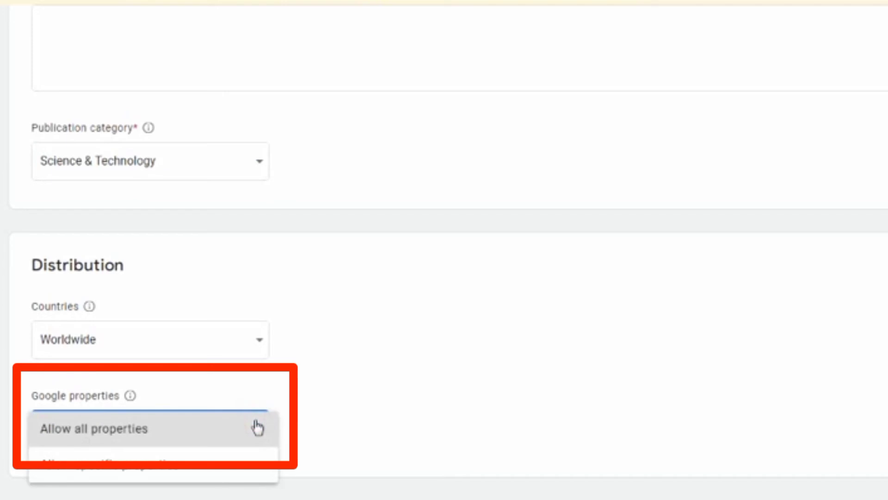
pyautogui.click(257, 426)
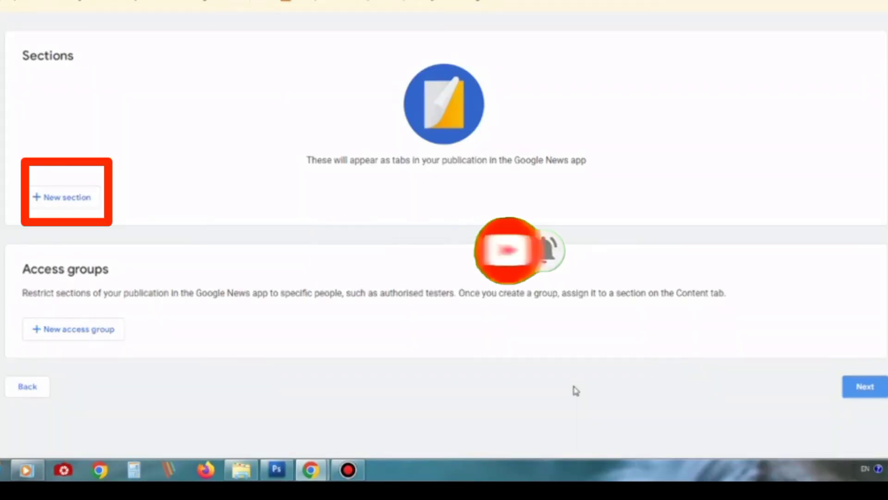
pyautogui.click(67, 197)
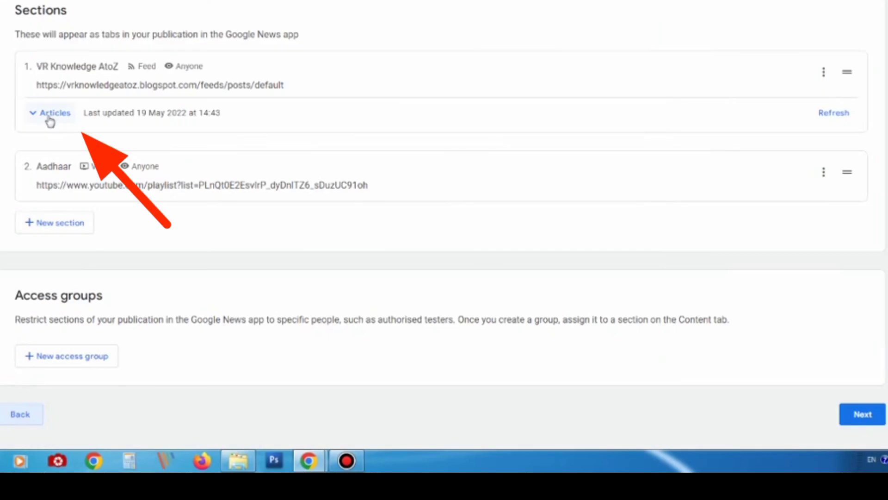
# - Examine the article list of the VR Knowledge AtoZ feed section
pyautogui.click(49, 116)
pyautogui.scroll(-10, 280, 171)
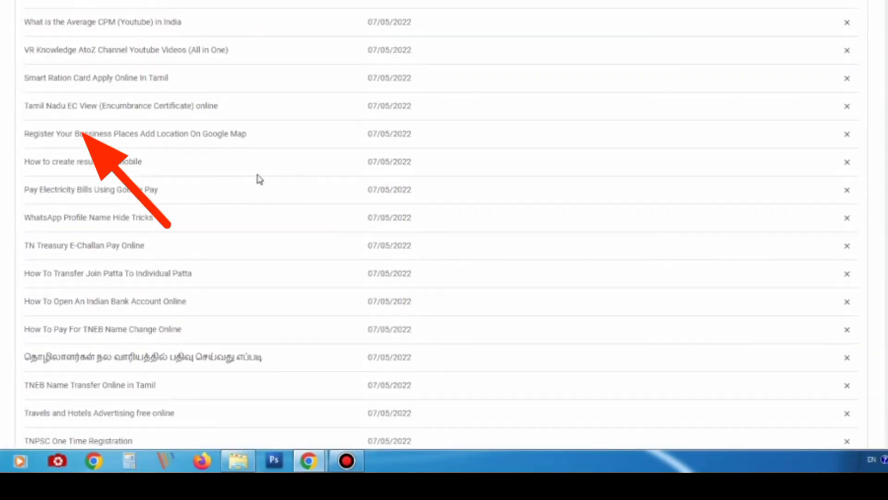
pyautogui.scroll(4, 254, 178)
pyautogui.scroll(6, 254, 179)
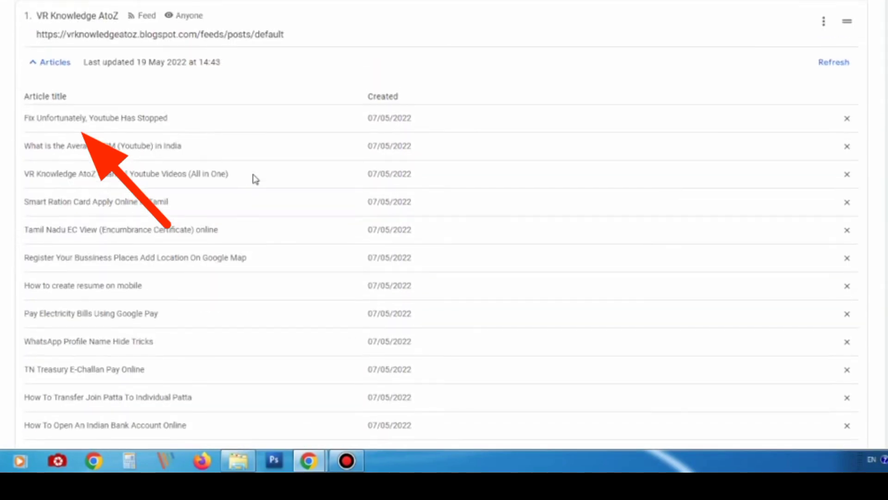
pyautogui.click(49, 115)
pyautogui.click(50, 115)
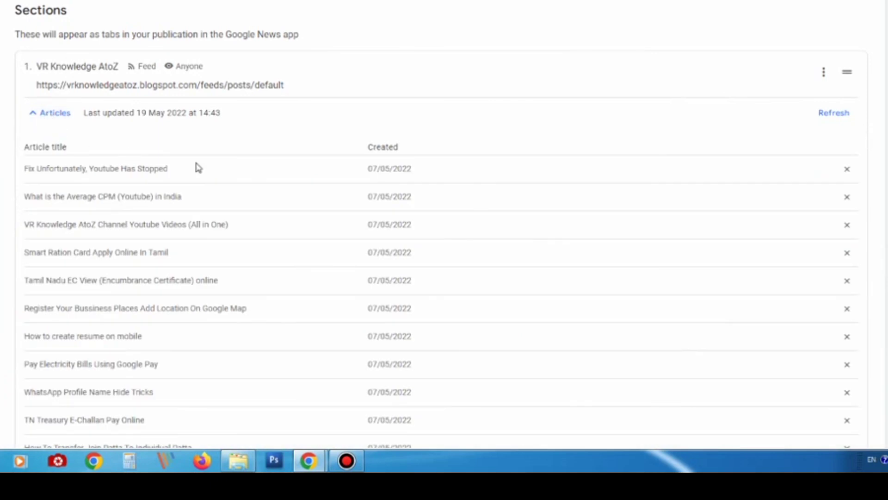
pyautogui.scroll(-4, 196, 169)
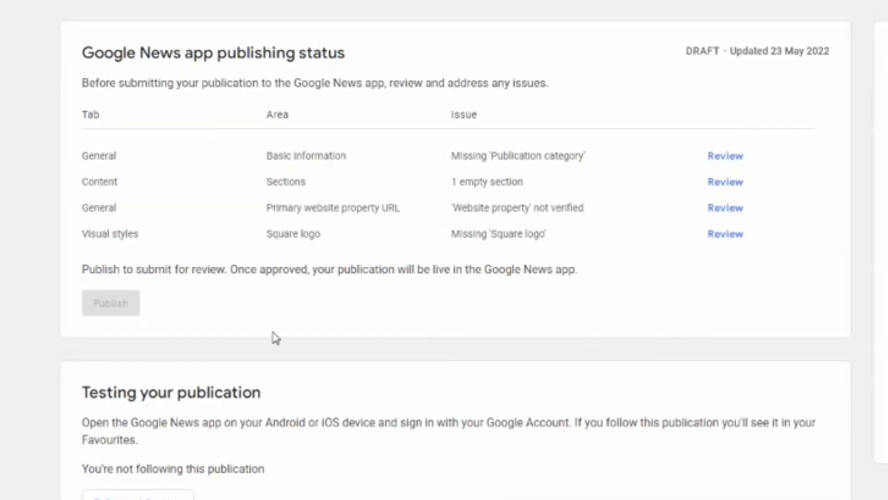
# - Review the Google News app publishing status and the publication testing options, and leave the review page
pyautogui.scroll(-2, 278, 291)
pyautogui.scroll(-1, 448, 451)
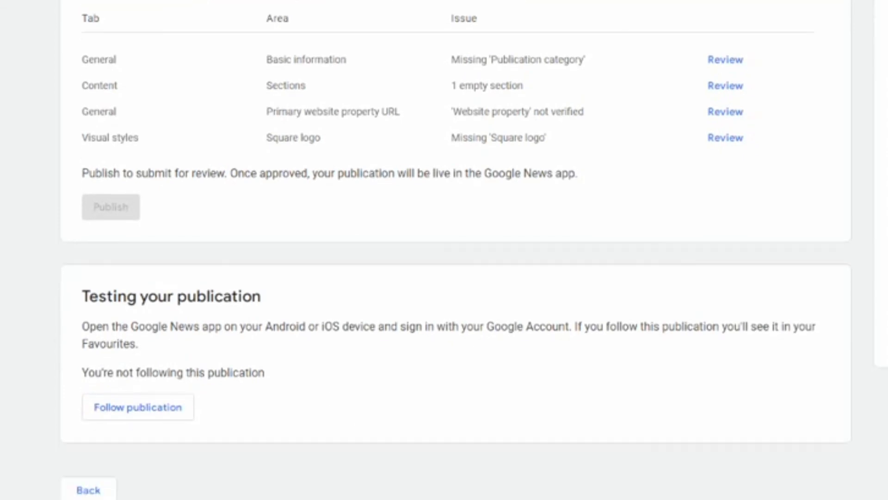
pyautogui.click(87, 489)
pyautogui.click(119, 185)
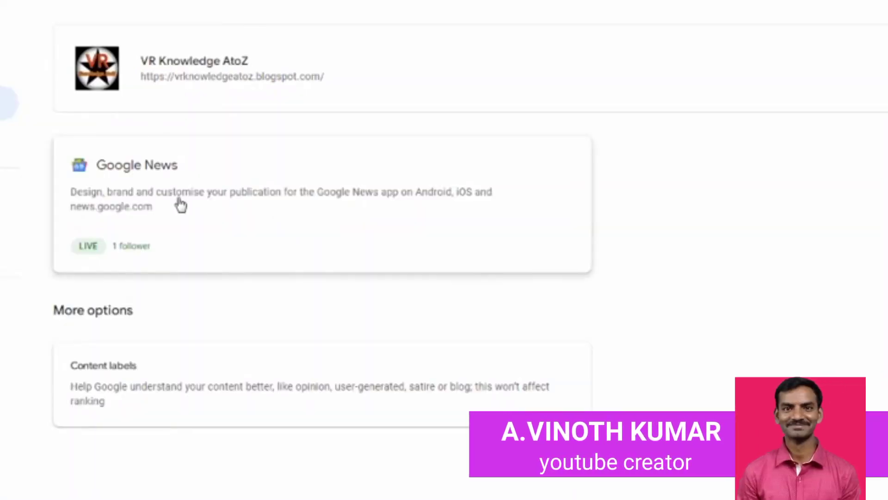
# - Open the Google News settings of VR Knowledge AtoZ and look through the articles in the publication preview
pyautogui.click(180, 204)
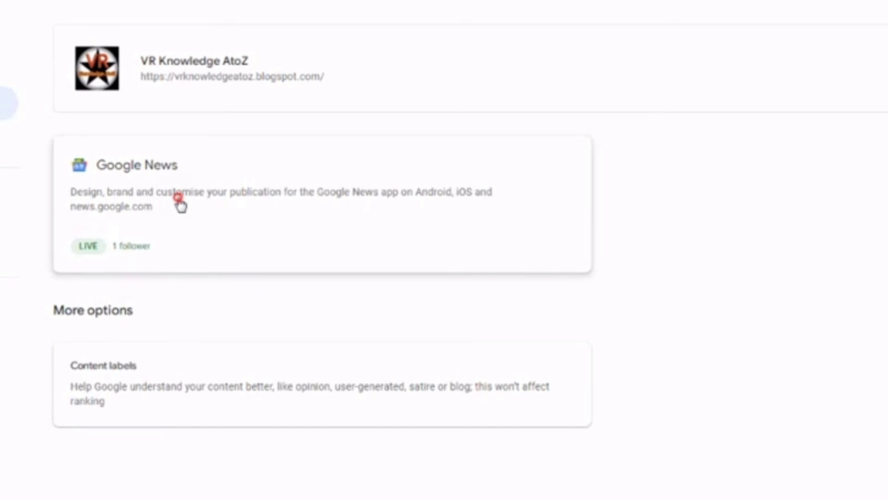
pyautogui.click(180, 205)
pyautogui.scroll(-10, 823, 230)
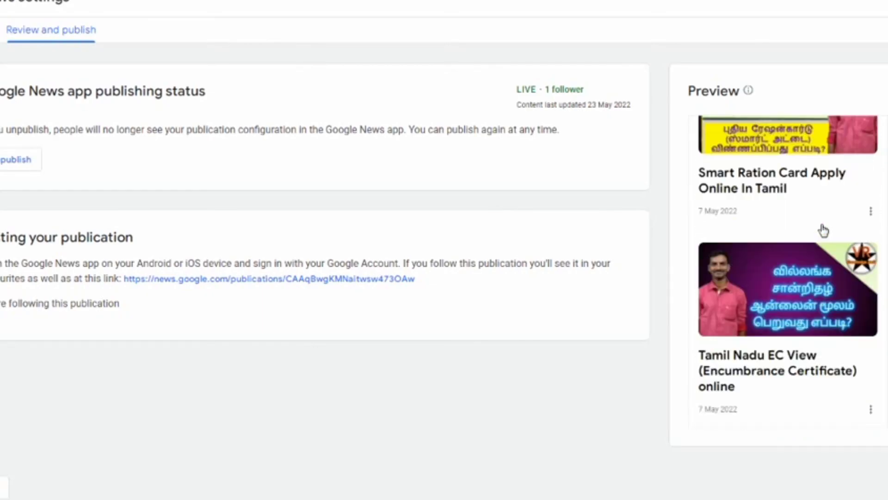
pyautogui.scroll(-20, 823, 230)
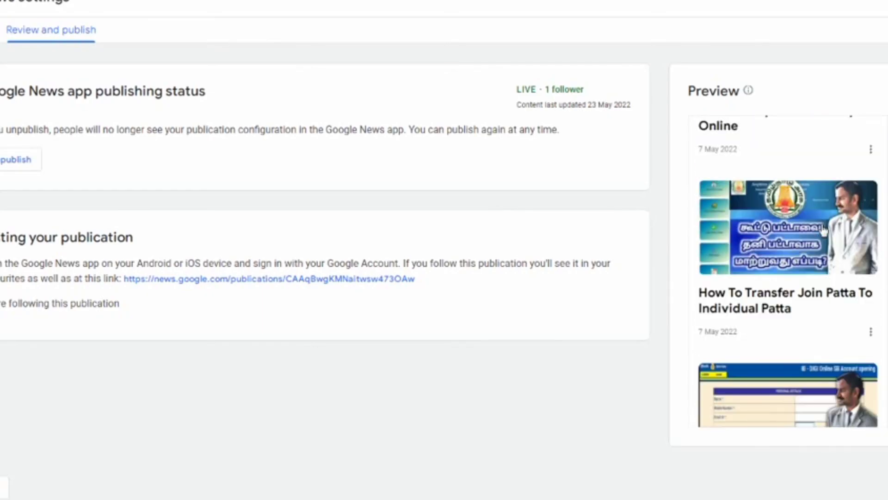
pyautogui.scroll(-15, 824, 230)
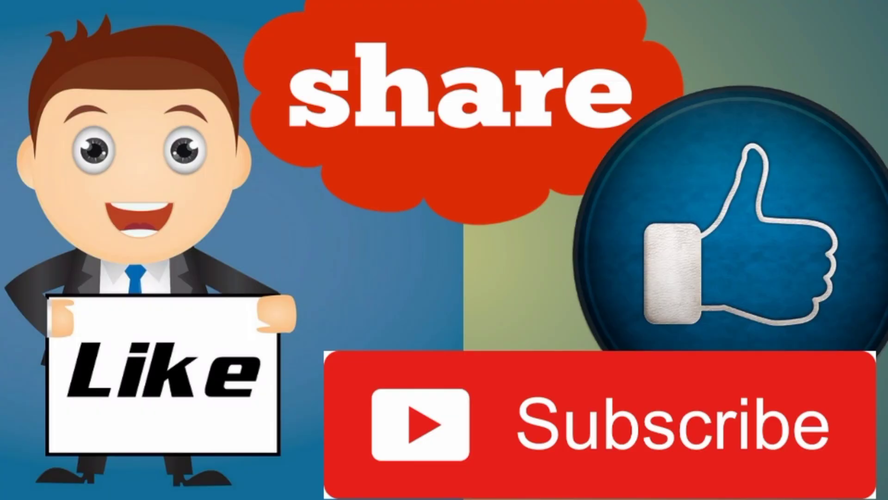